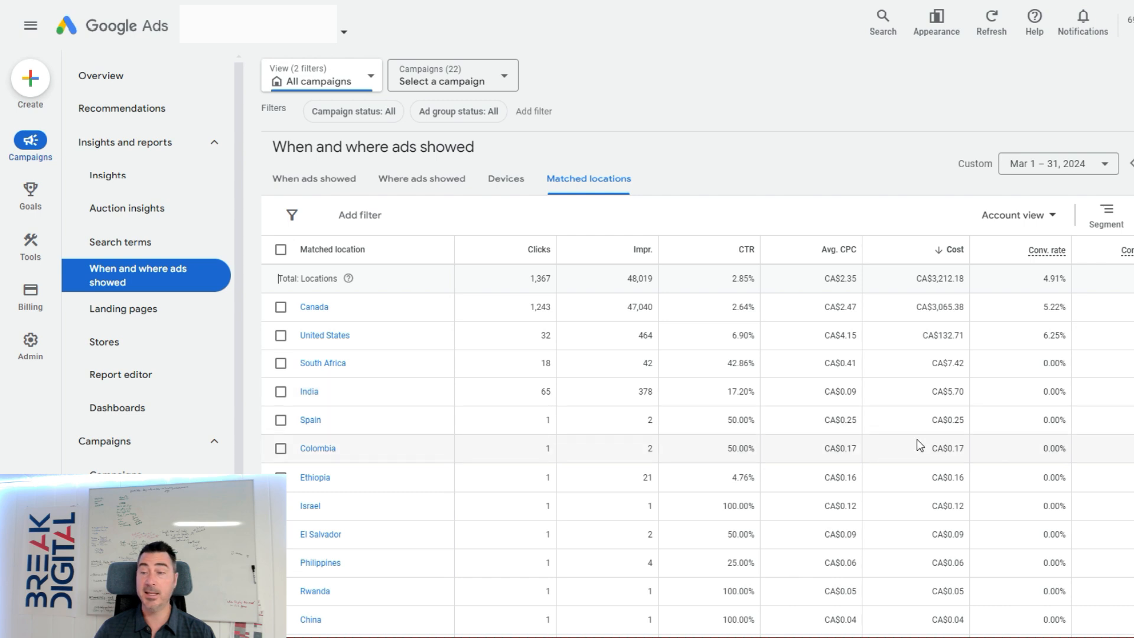
Review the matched locations report by country and check the options for narrowing down Canada.
scroll(927, 444, down, 3)
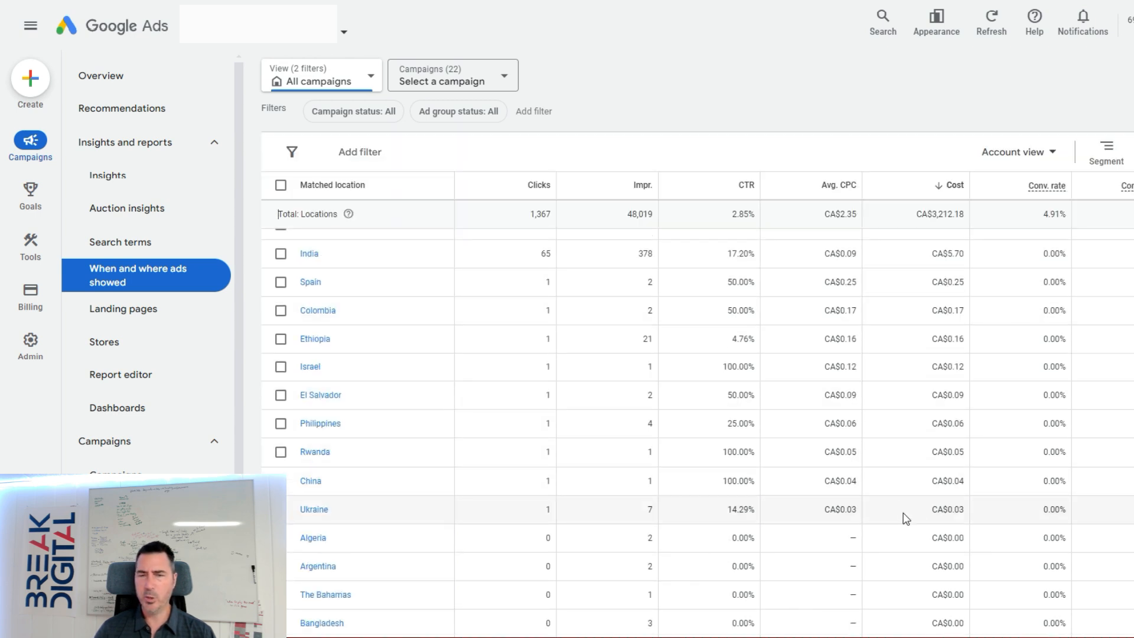
scroll(917, 502, up, 1)
scroll(917, 502, up, 1)
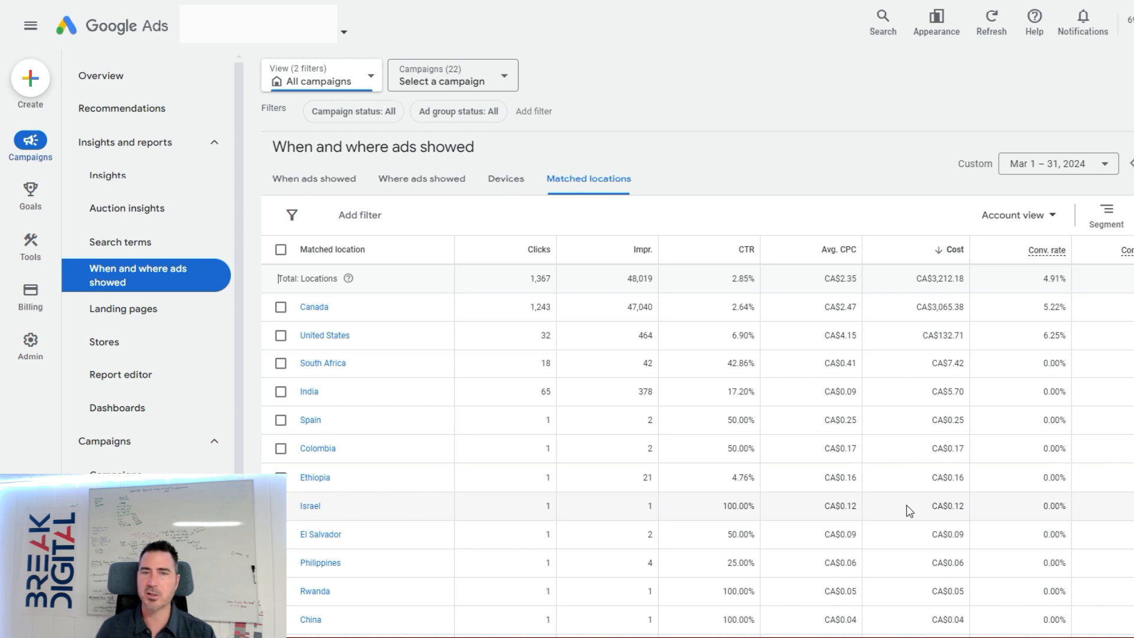
click(313, 307)
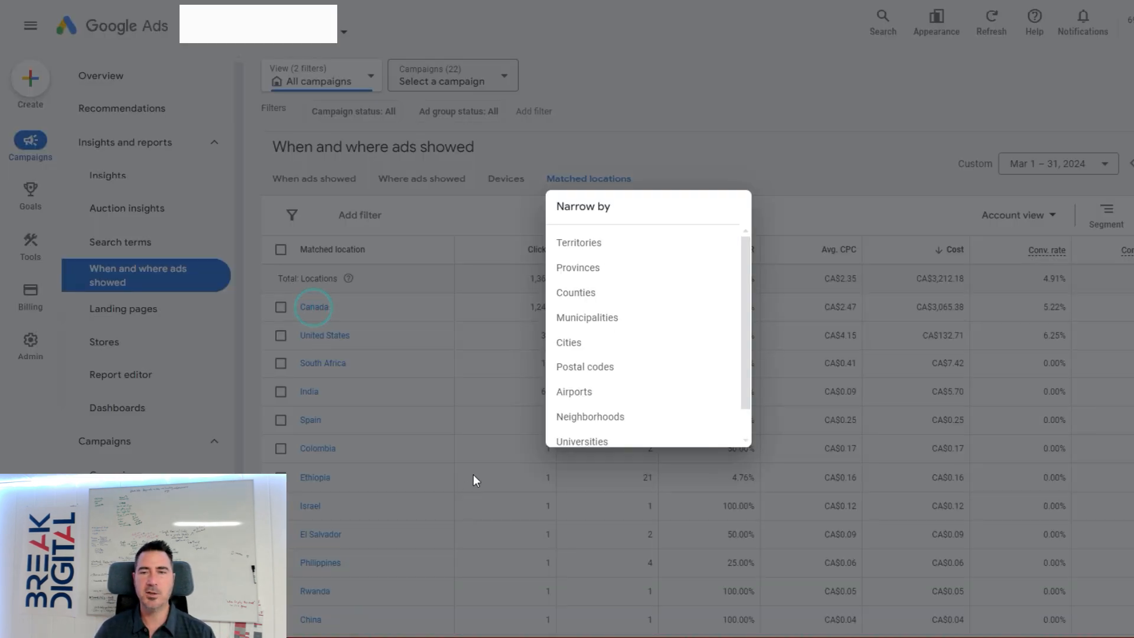
click(608, 268)
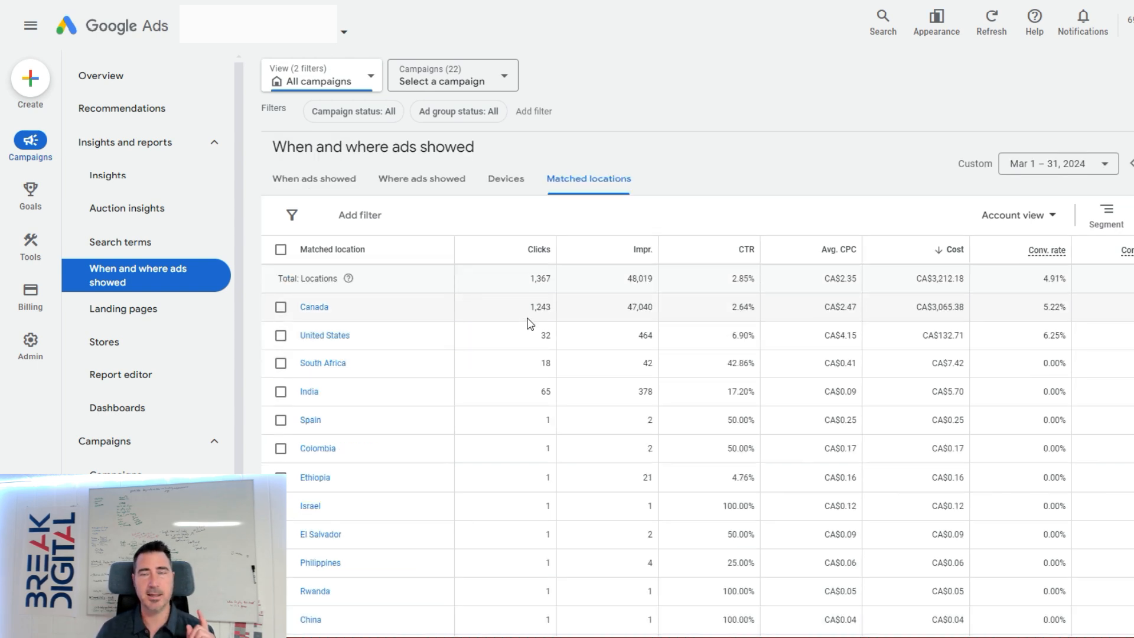
Open the settings of the campaign Standard Search Campaign - Flooring Non Performing and expand its Locations section.
click(214, 142)
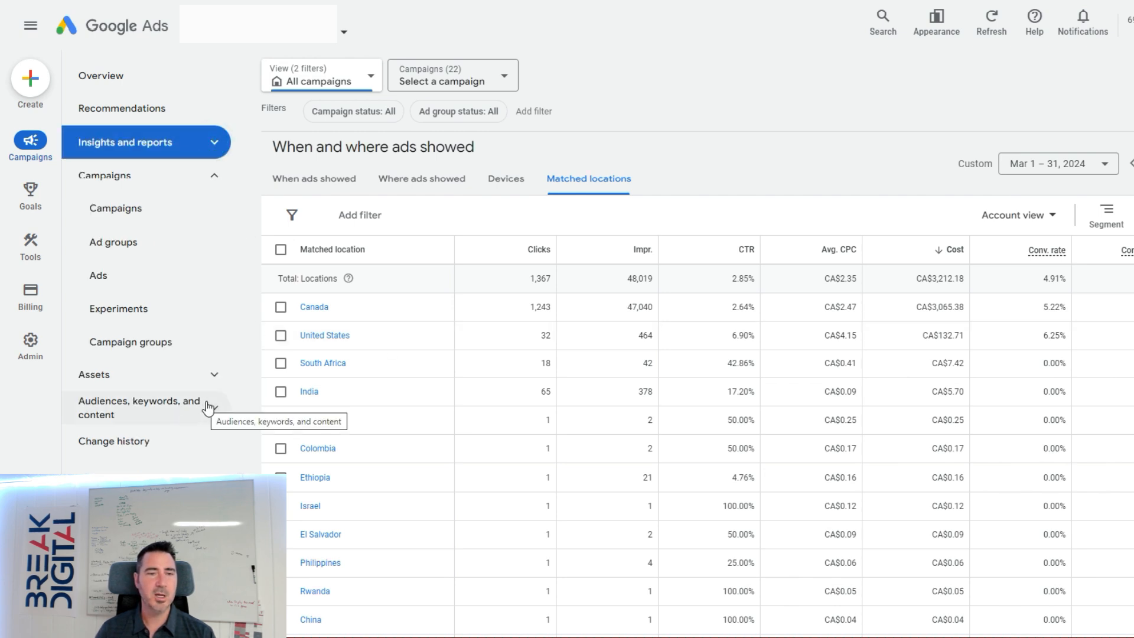
click(137, 211)
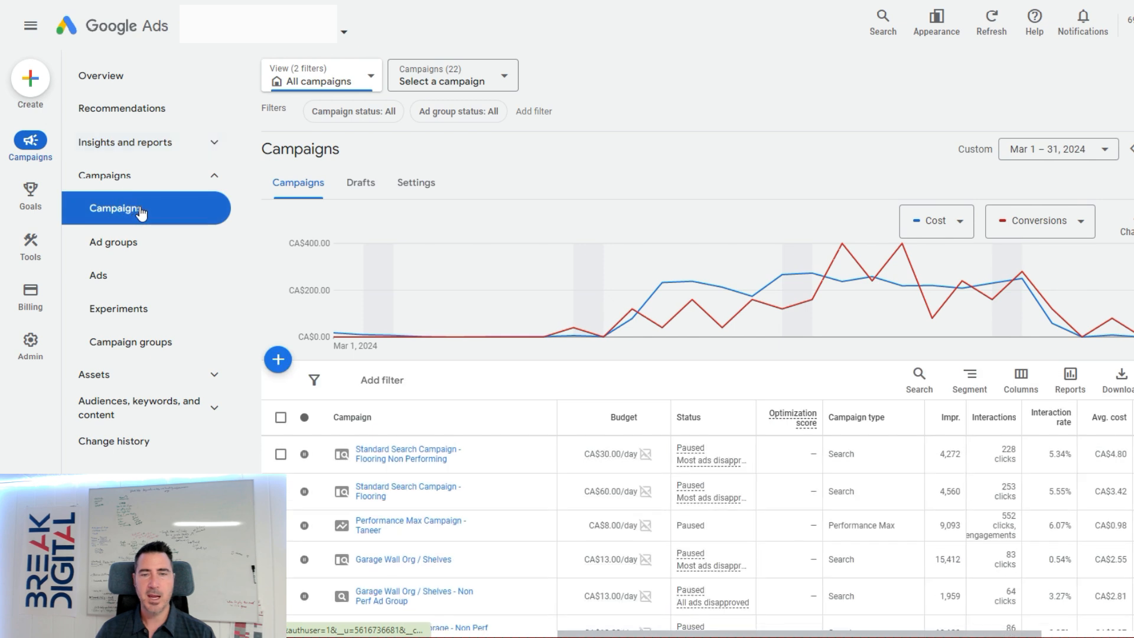
click(536, 456)
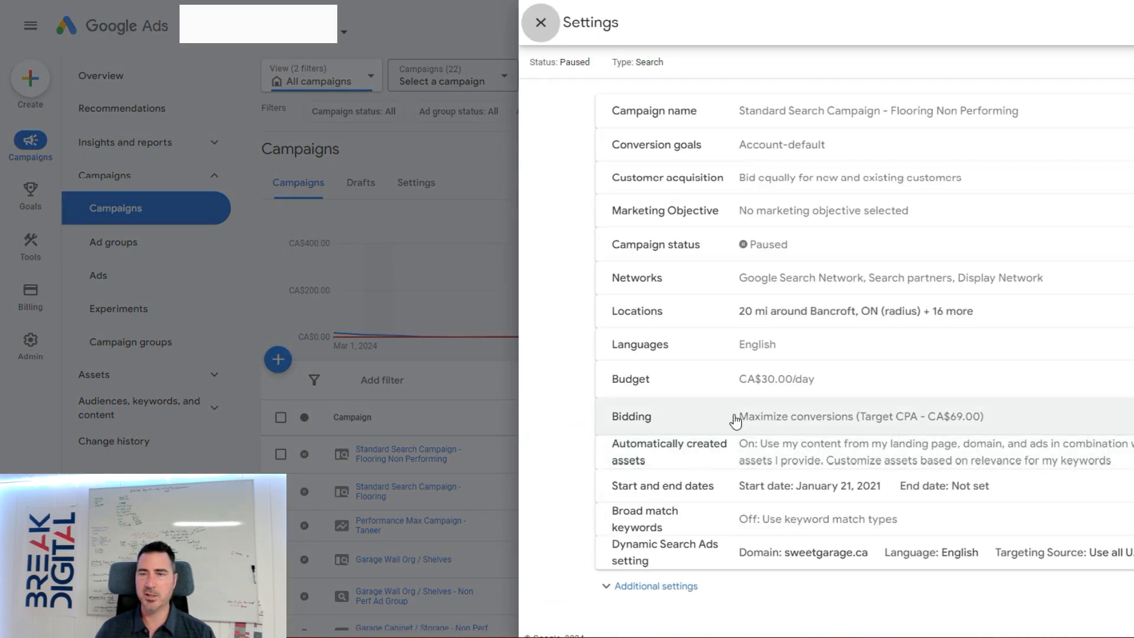
click(1056, 317)
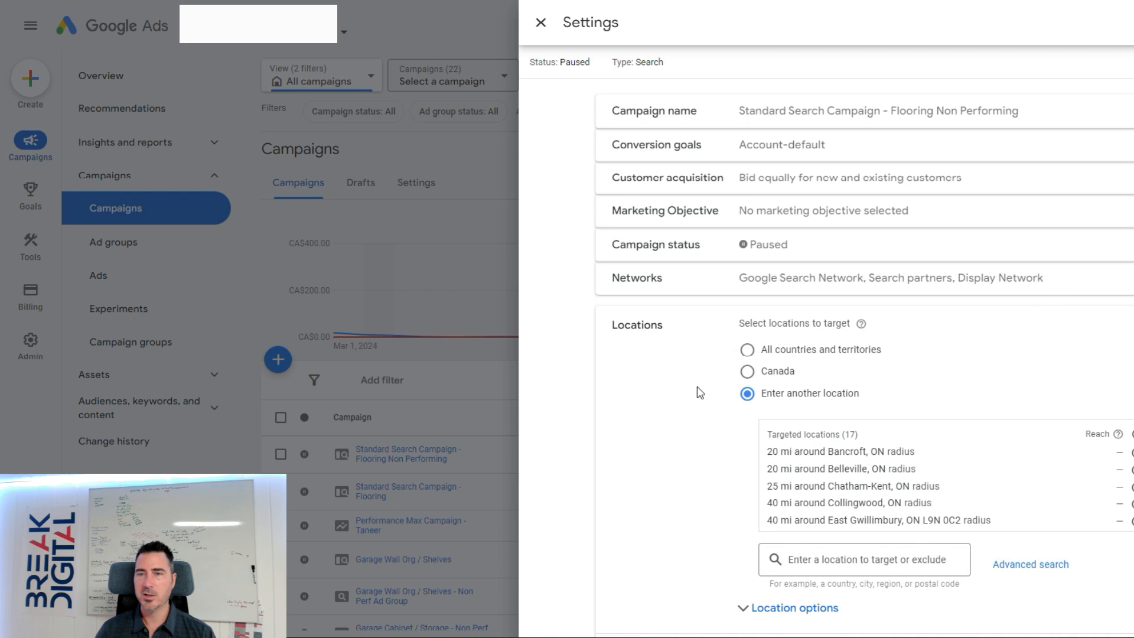
Look over the campaign's targeted locations and expand the location options beneath them.
scroll(696, 389, down, 2)
scroll(685, 391, down, 1)
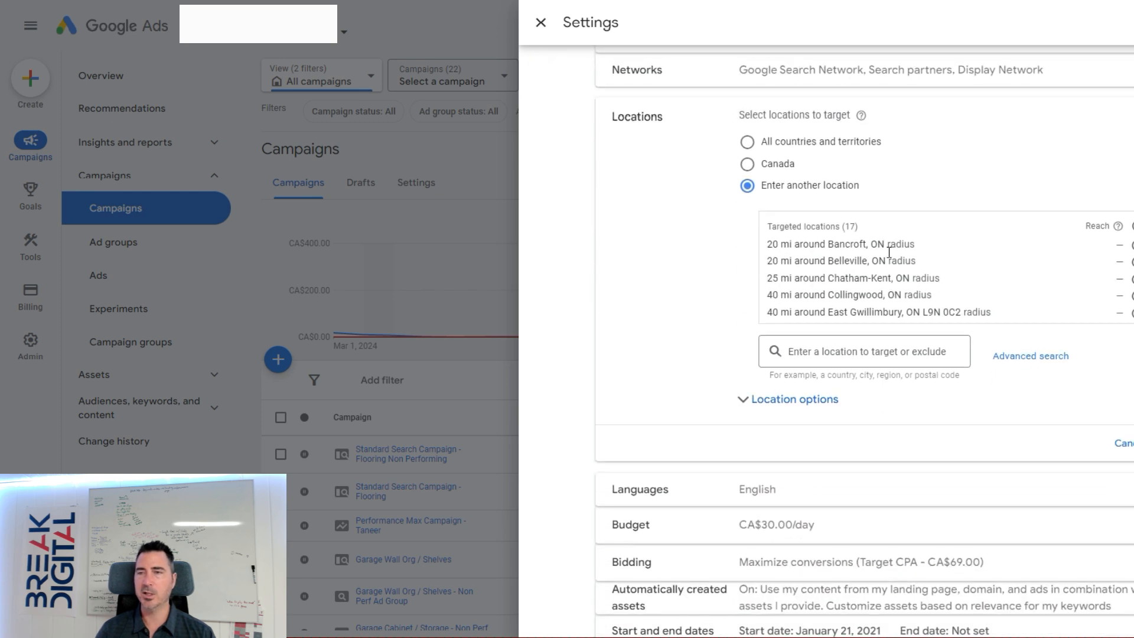
scroll(921, 272, down, 3)
scroll(922, 272, up, 3)
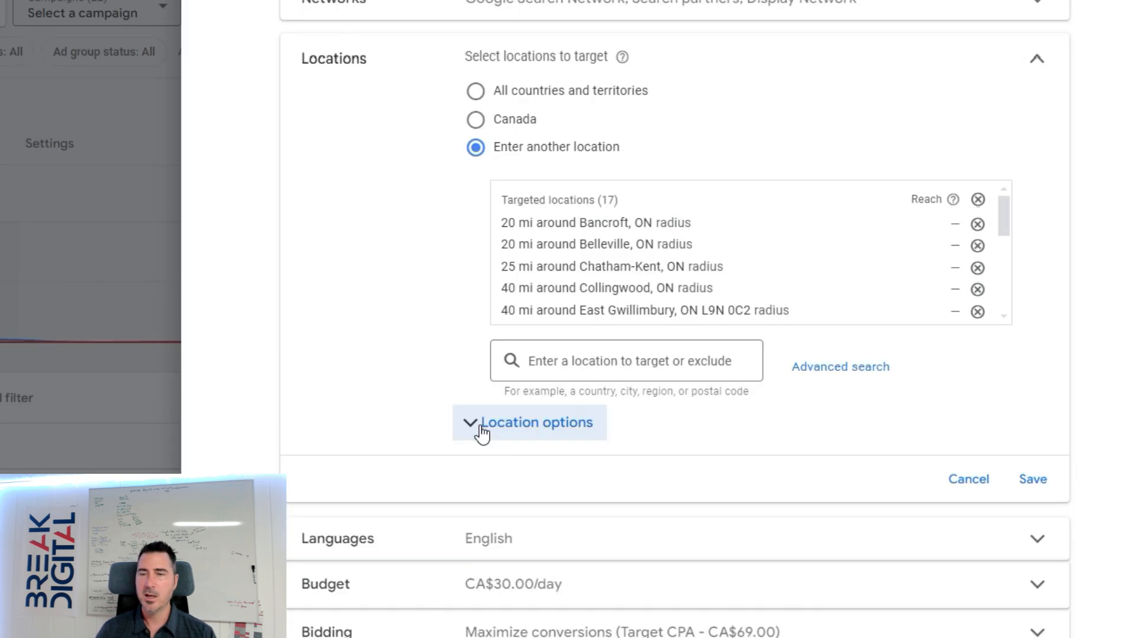
click(745, 400)
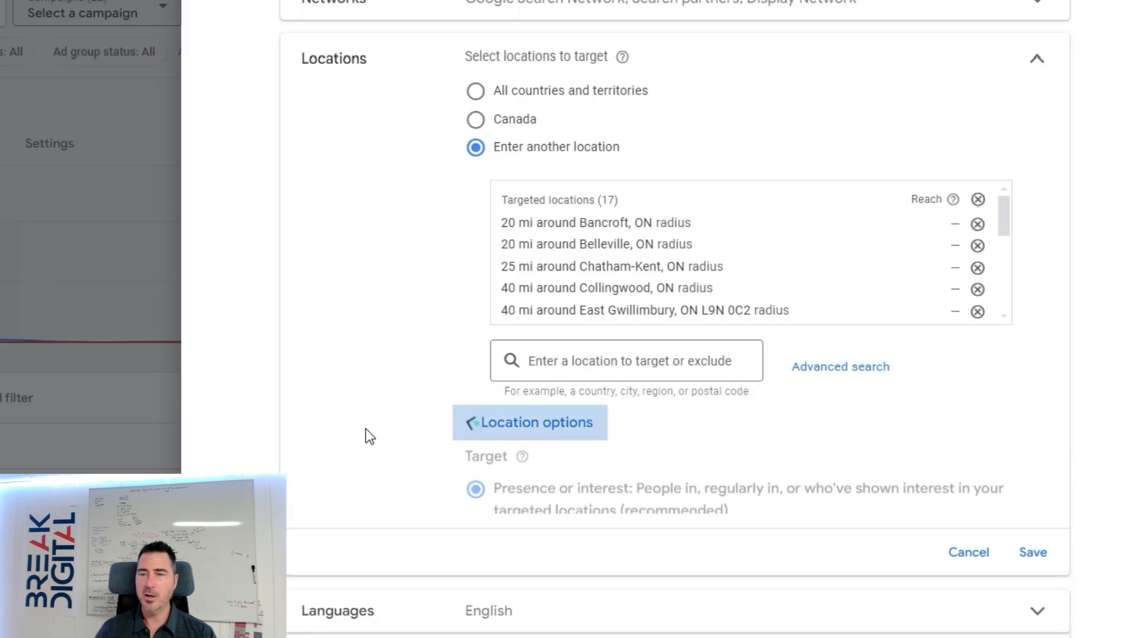
scroll(346, 458, down, 1)
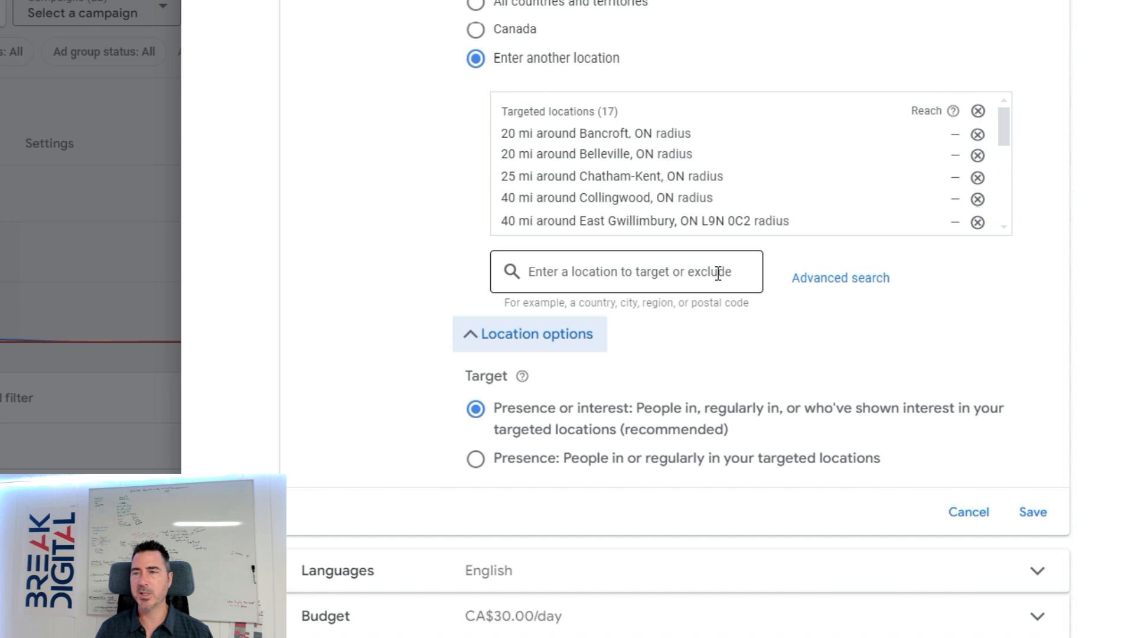
Find the United States in the location search and add it as an excluded country.
click(715, 271)
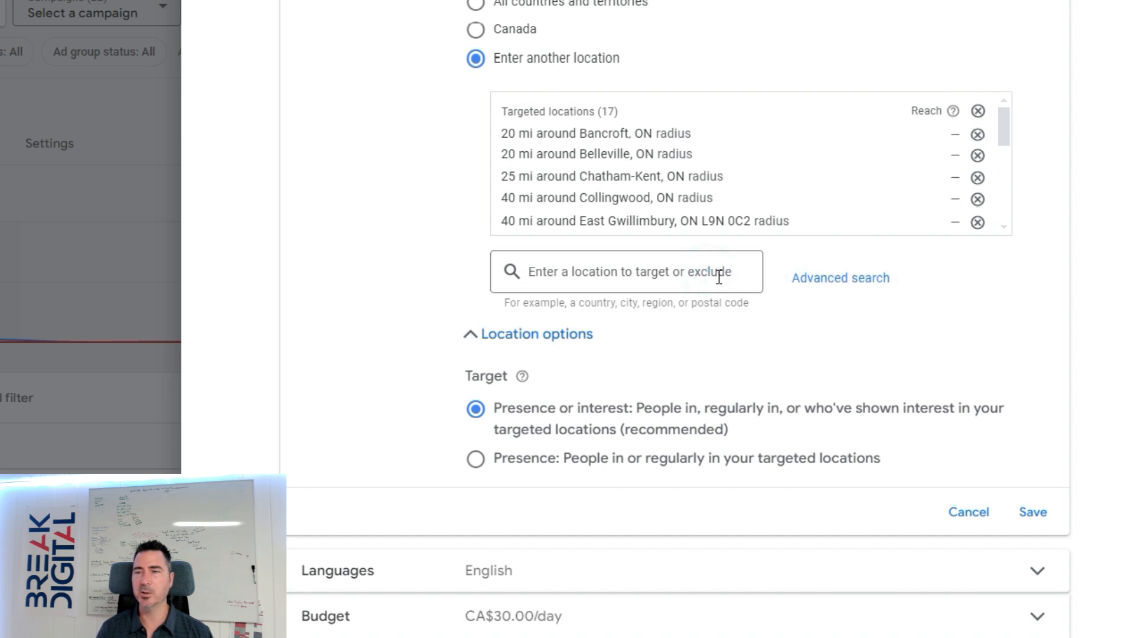
click(663, 271)
text(united)
click(1039, 332)
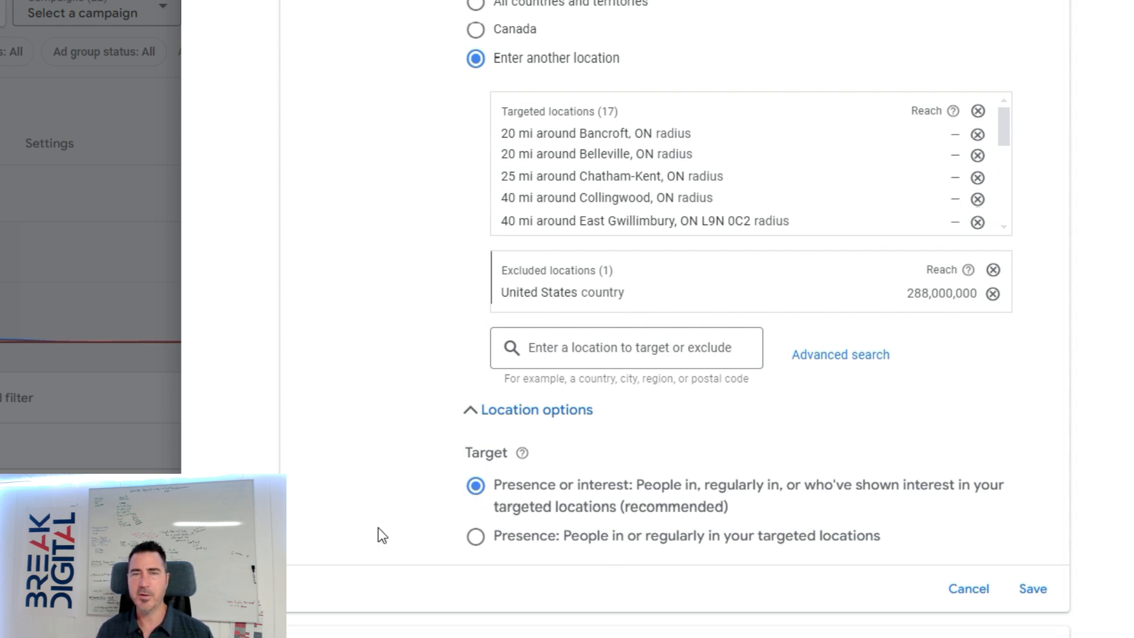
Set the location target to Presence: People in or regularly in your targeted locations, and save the settings.
click(479, 539)
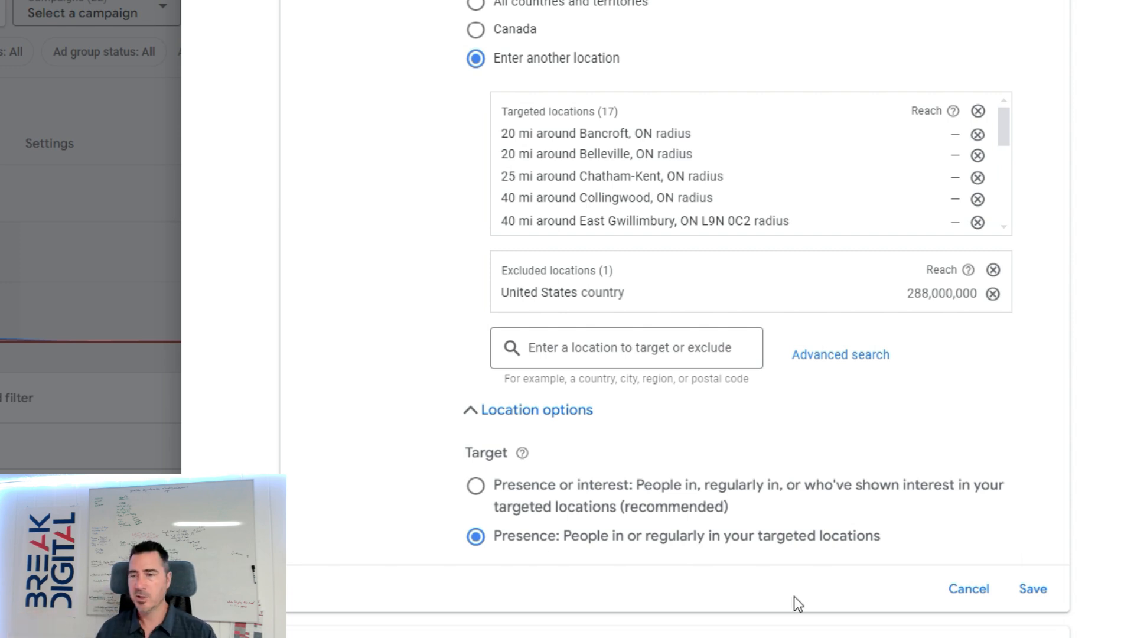
click(1038, 601)
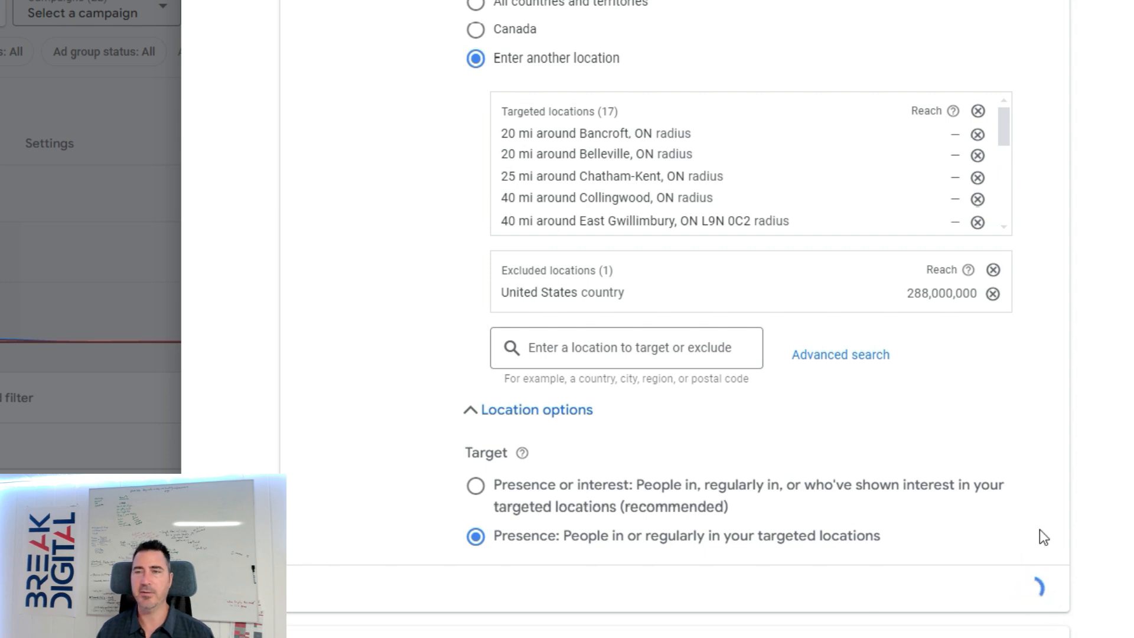
Reopen the campaign's Locations section and bring up the advanced location search with its map.
click(1044, 295)
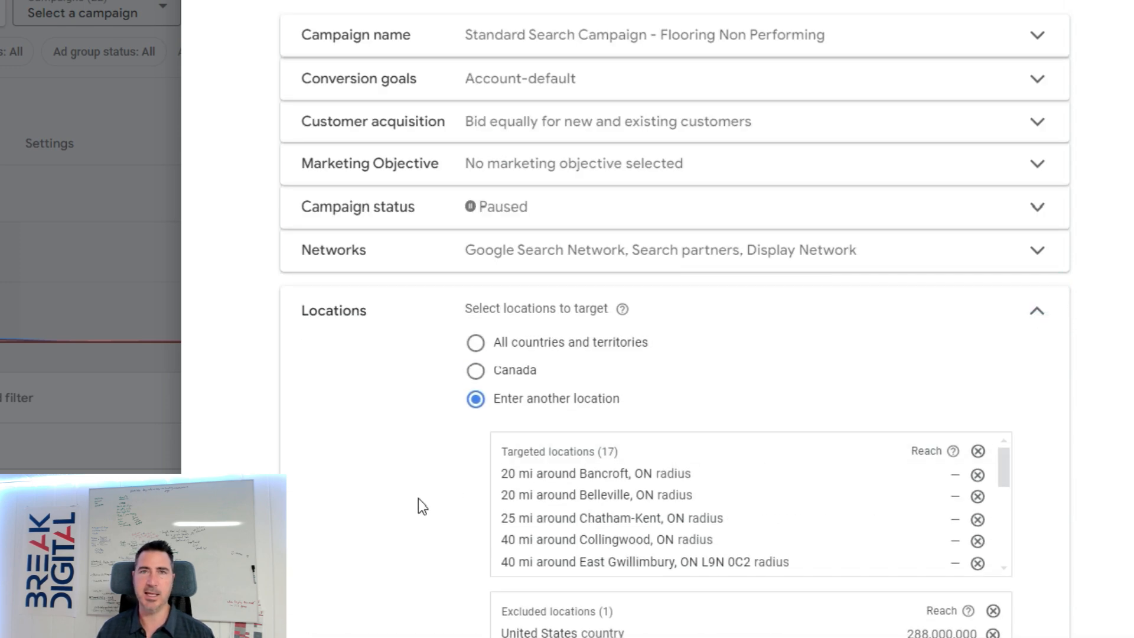
scroll(424, 508, down, 2)
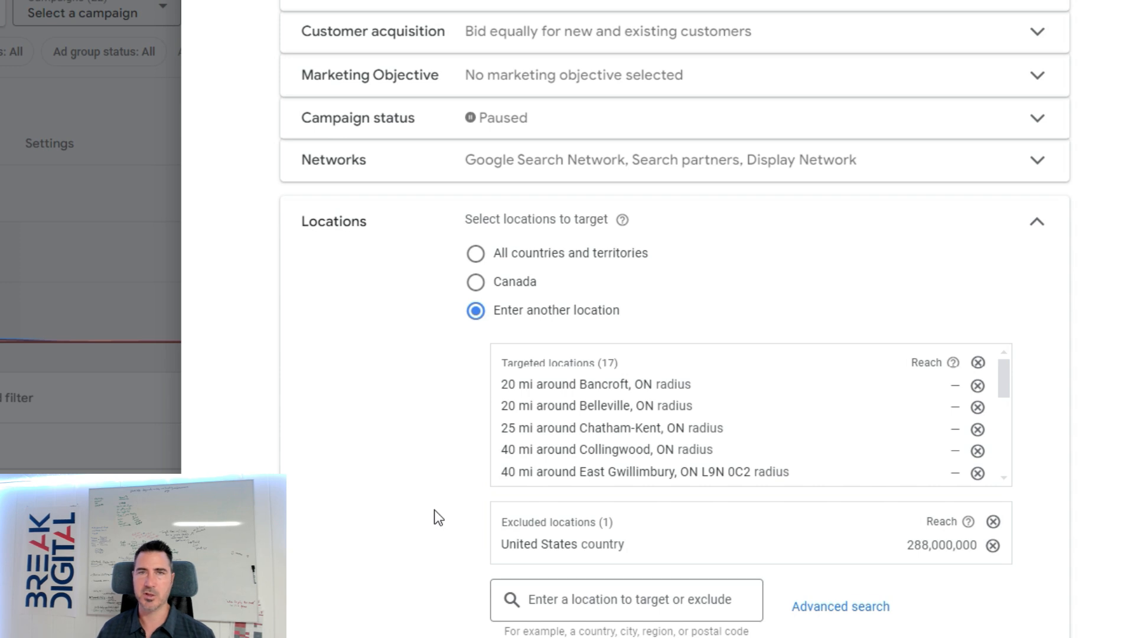
scroll(401, 496, down, 3)
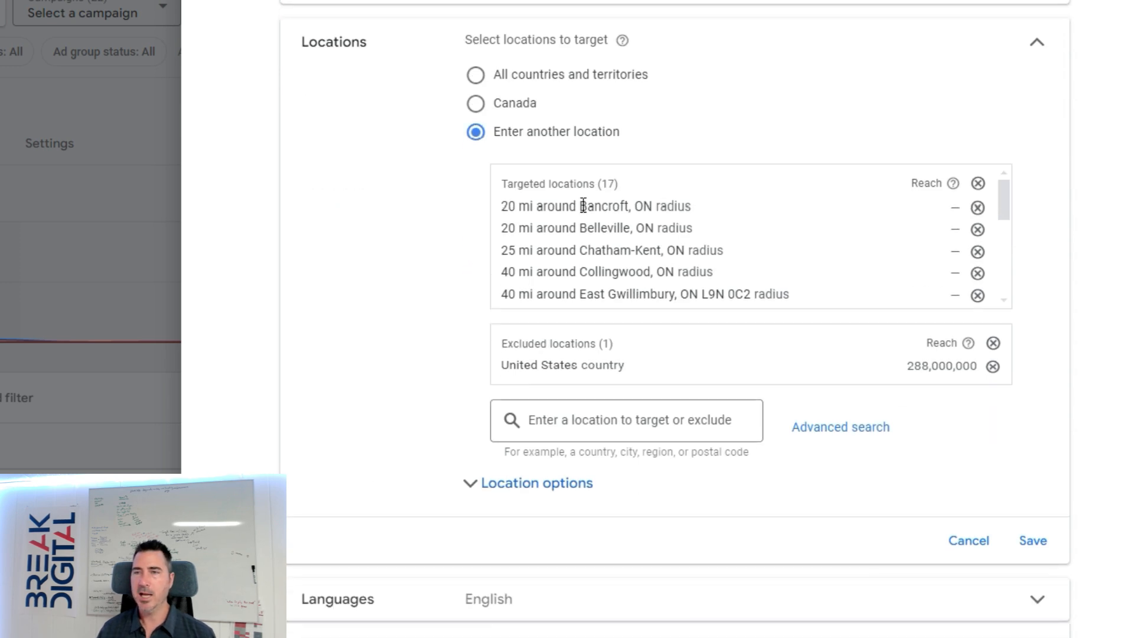
click(842, 427)
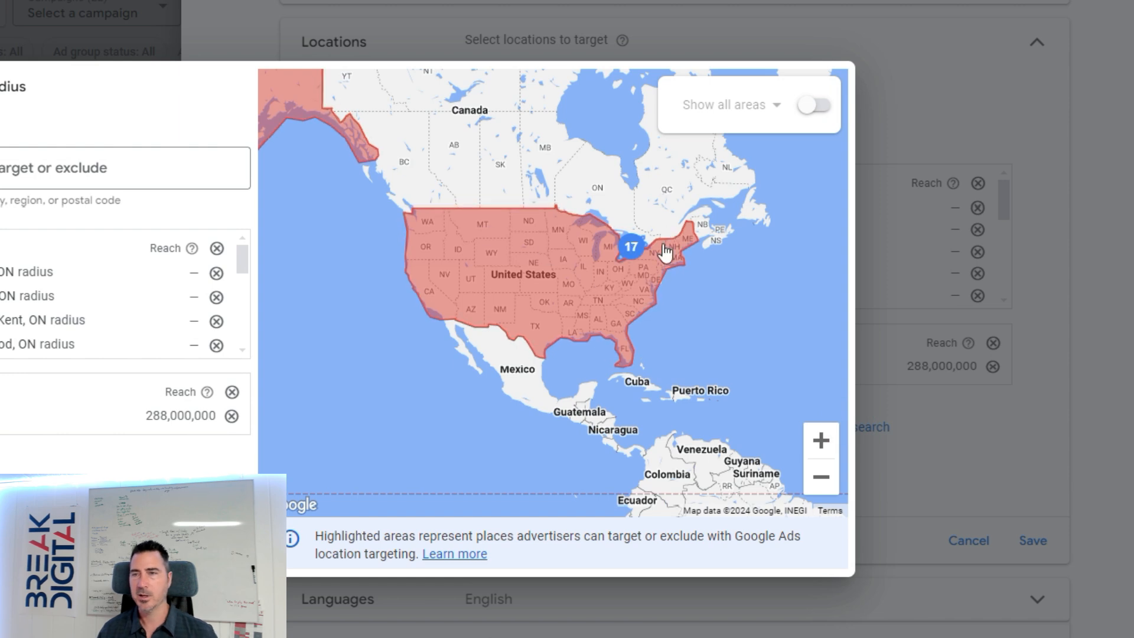
Examine the targeted radius circles across southern Ontario on the map and open the options of the Stokes Bay circle.
click(630, 247)
scroll(607, 271, up, 1)
drag(605, 285, 643, 432)
scroll(599, 420, up, 1)
scroll(599, 421, up, 1)
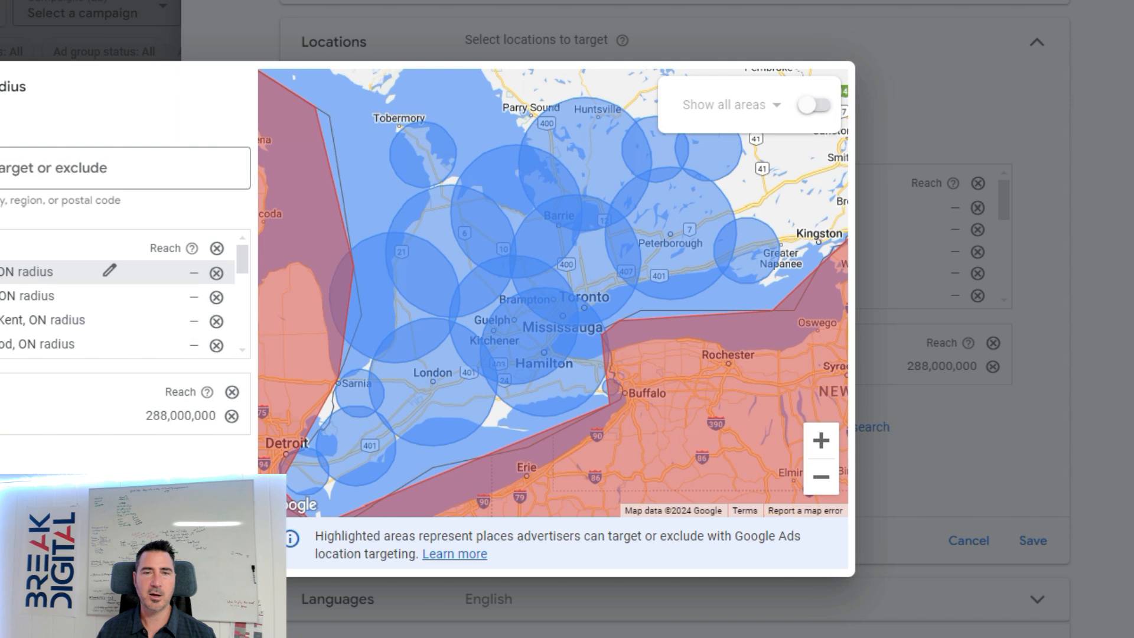
scroll(12, 328, down, 4)
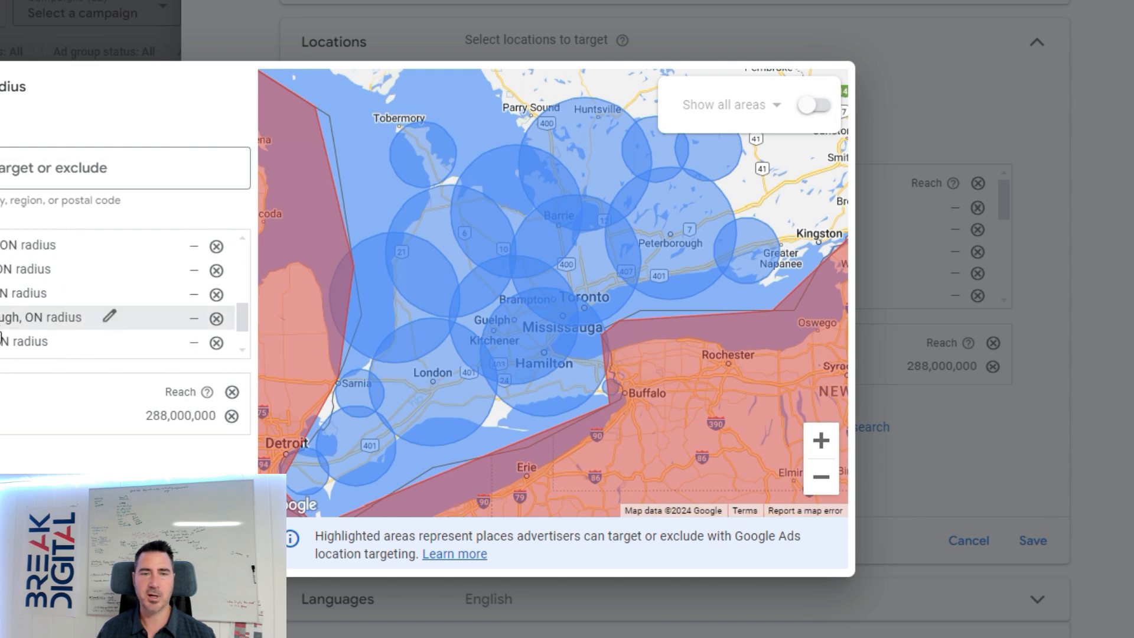
scroll(1, 321, up, 4)
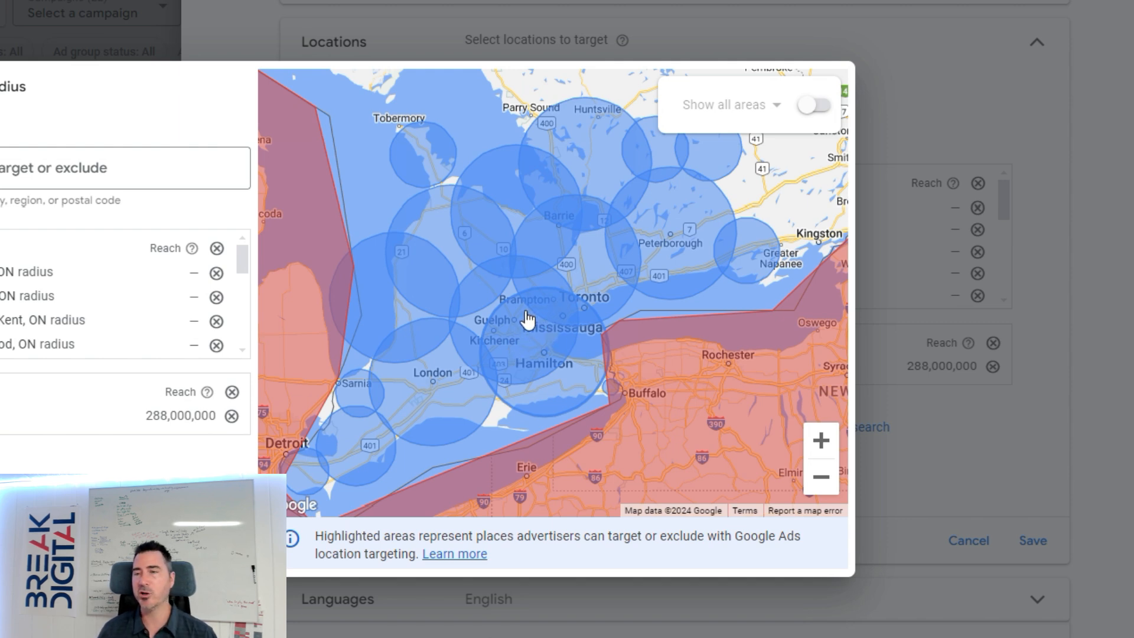
click(435, 184)
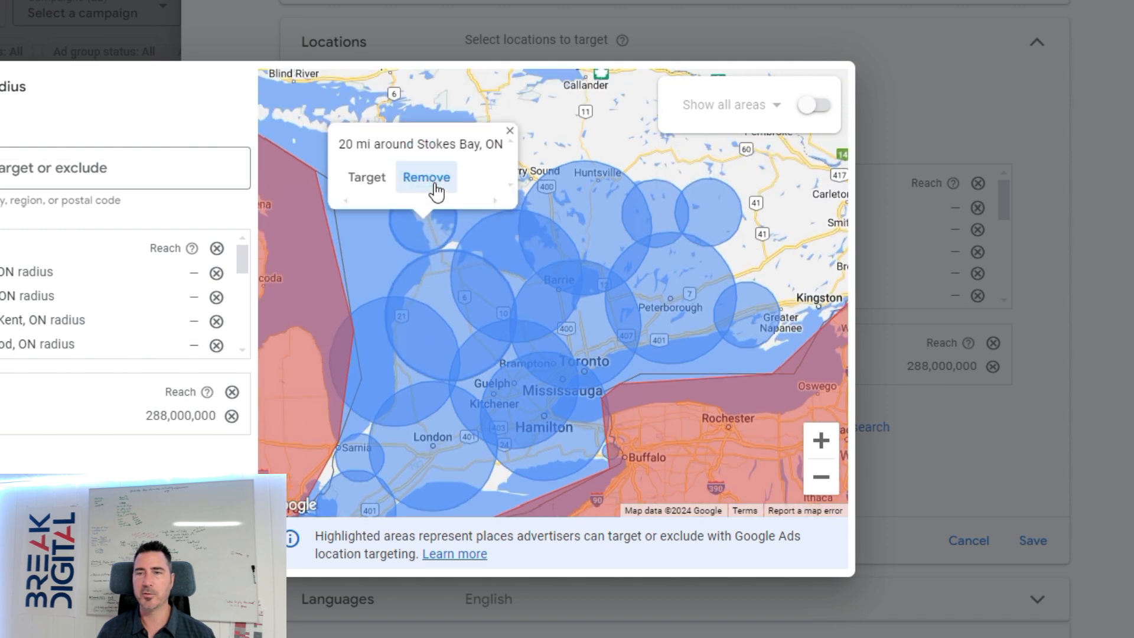